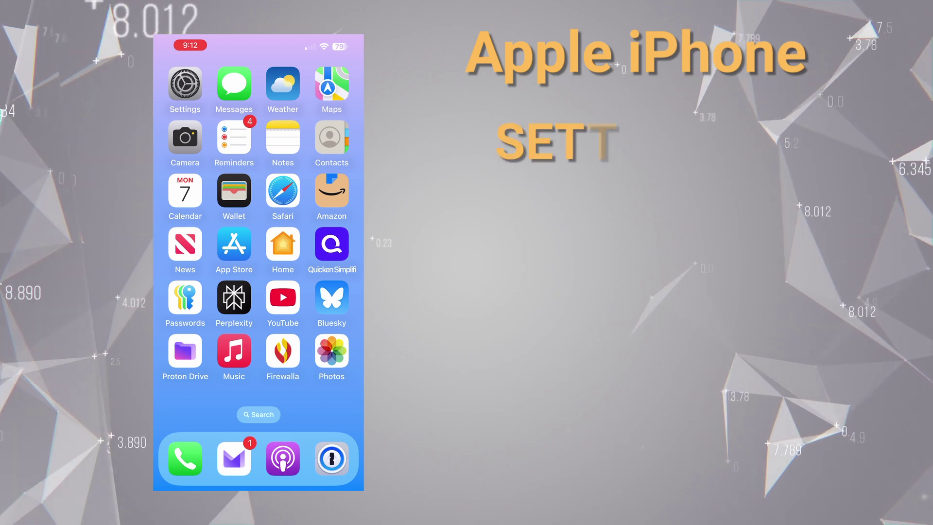
In iPhone Settings under Wi-Fi, reveal the saved CoffeeBuzz password in plain text.
click(184, 83)
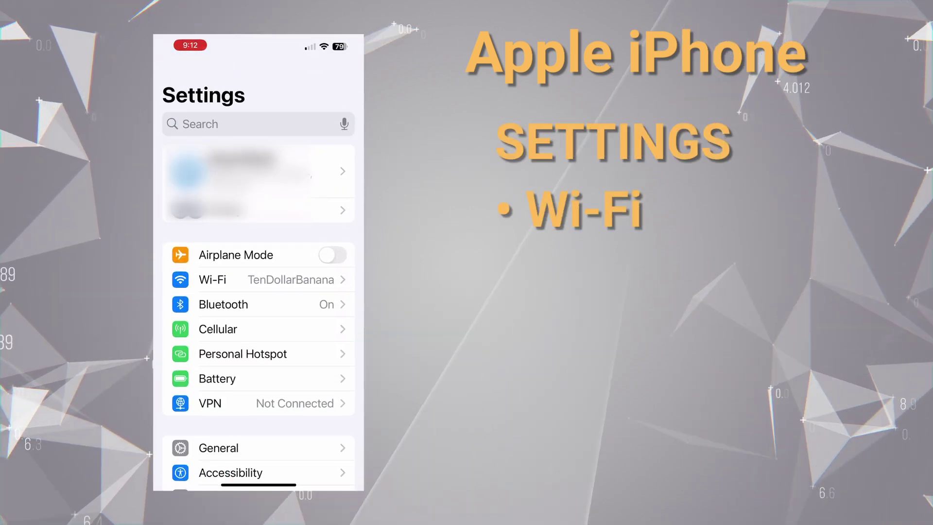
click(240, 277)
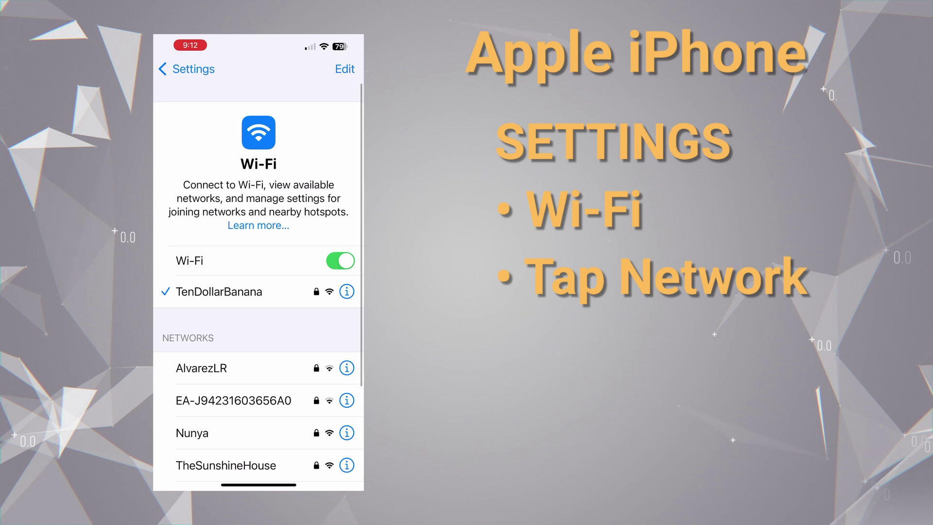
scroll(258, 340, down, 3)
click(347, 241)
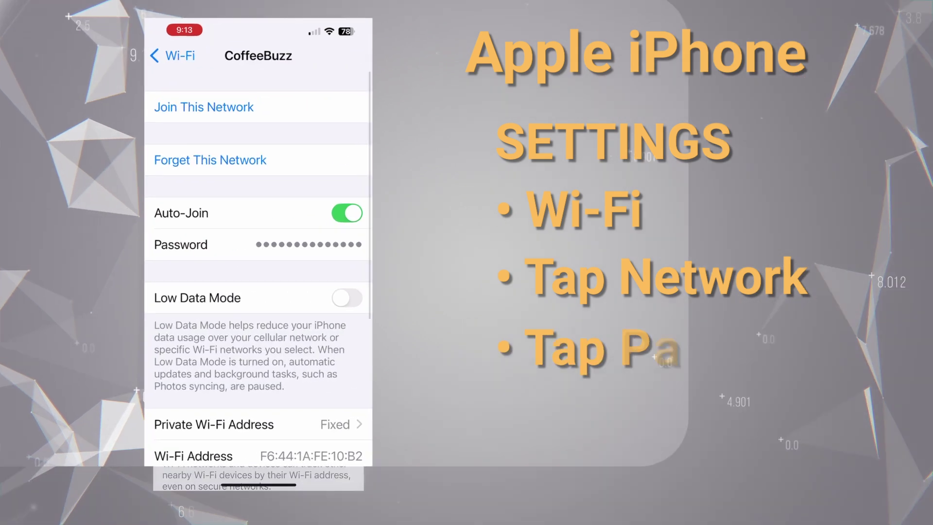
click(257, 243)
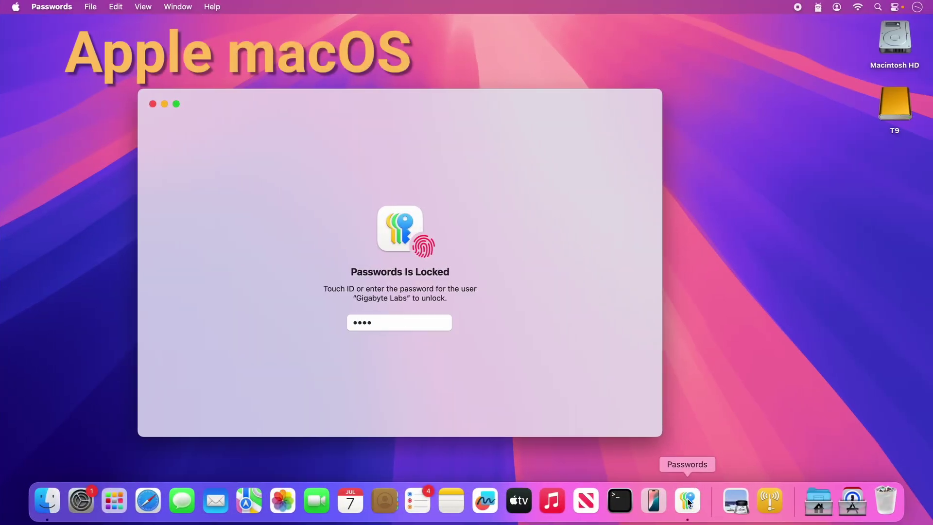
Unlock macOS Passwords, then show CoffeeBuzz's Wi-Fi password and its join QR code.
key(Return)
click(225, 176)
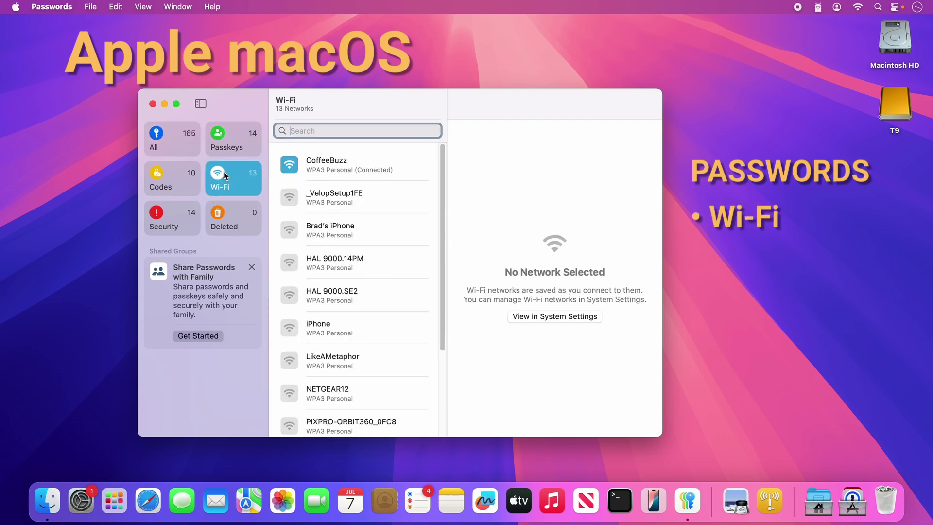
click(391, 167)
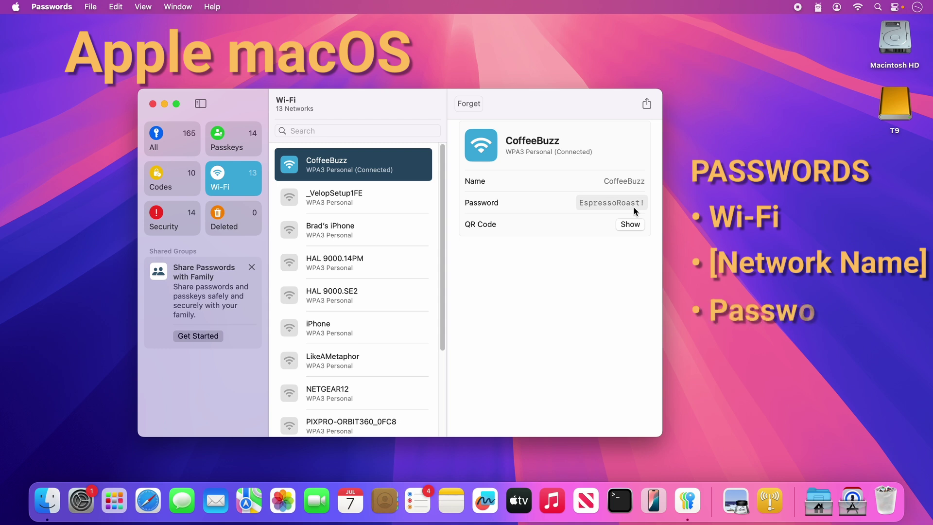
click(622, 226)
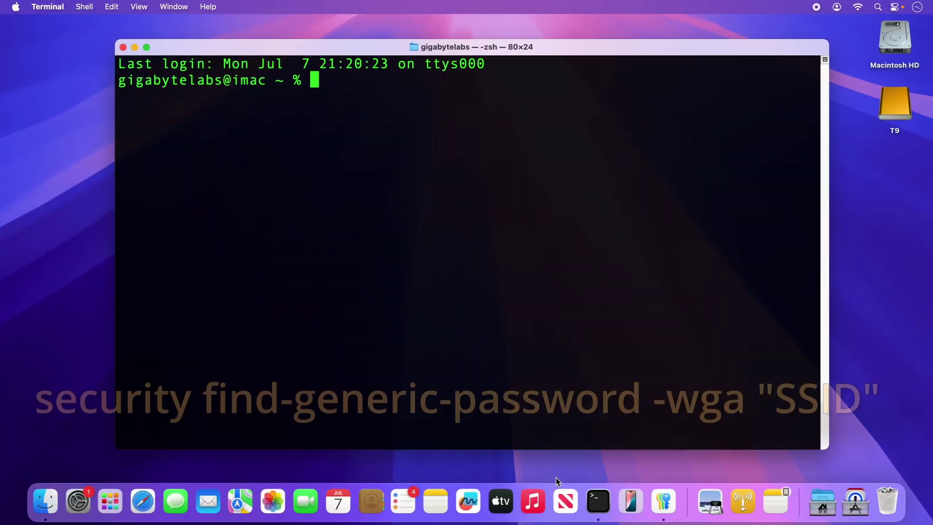
Run security find-generic-password -wga "CoffeeBuzz" and approve it with the administrator password.
text(security find-generic-password -wga "CoffeeBuzz)
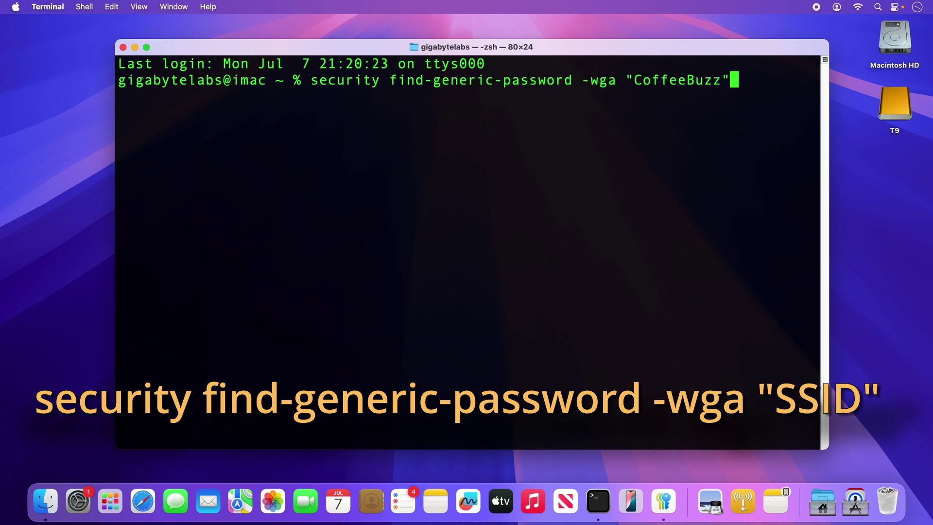
key(Return)
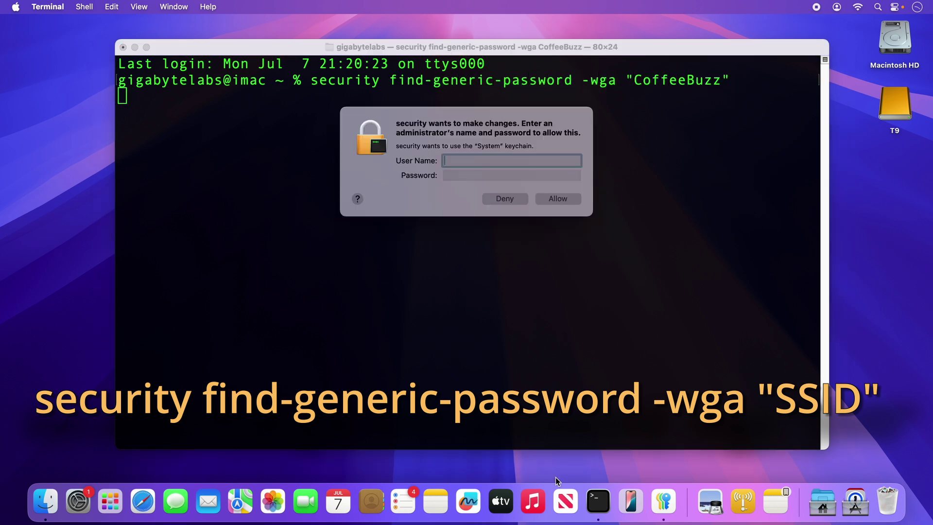
text(********)
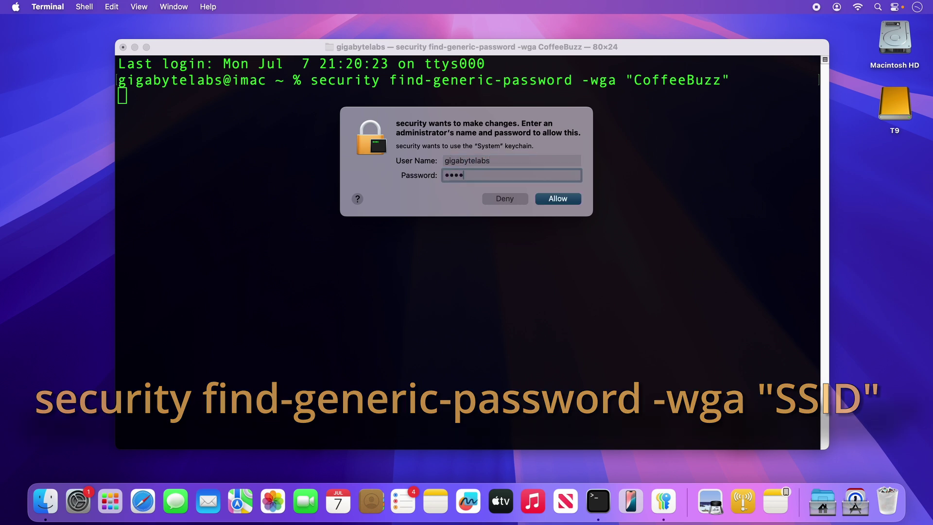
key(Return)
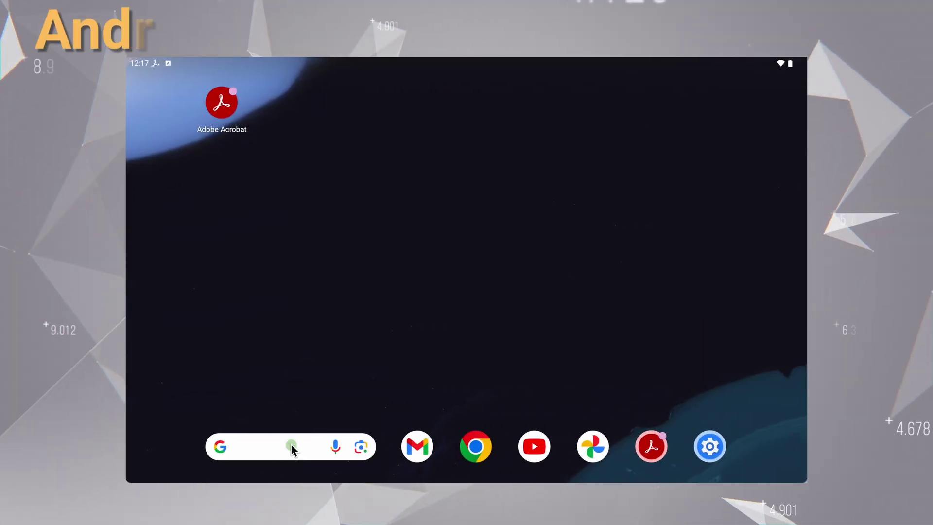
Search the Android launcher for 'settings', launch Settings and go to Network & internet.
click(291, 444)
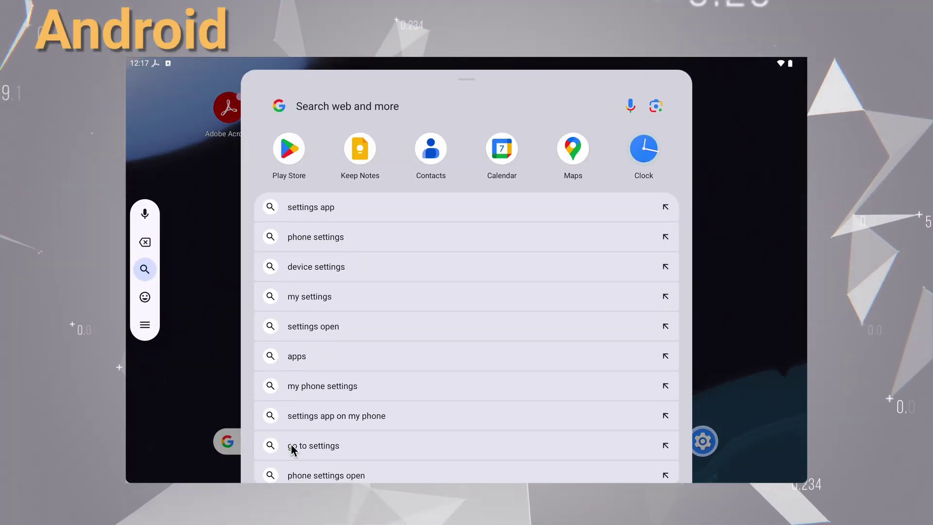
text(settings)
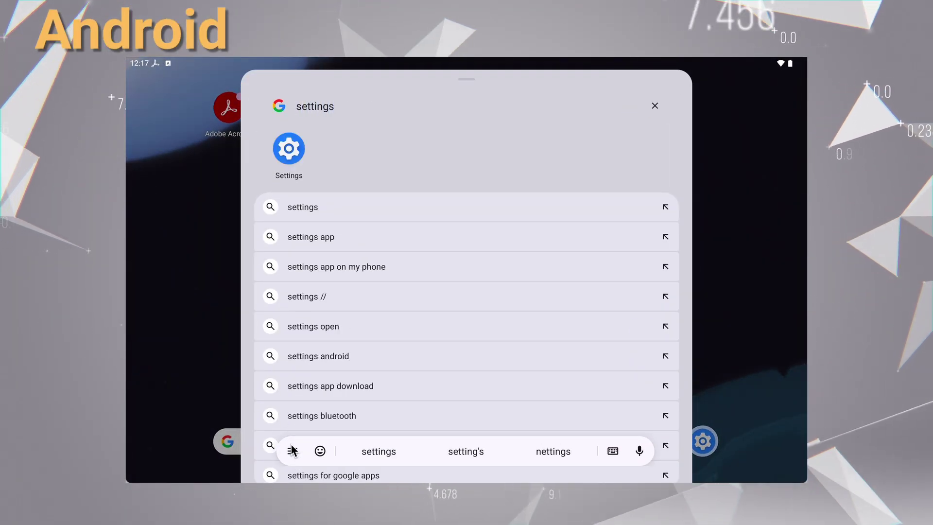
click(276, 140)
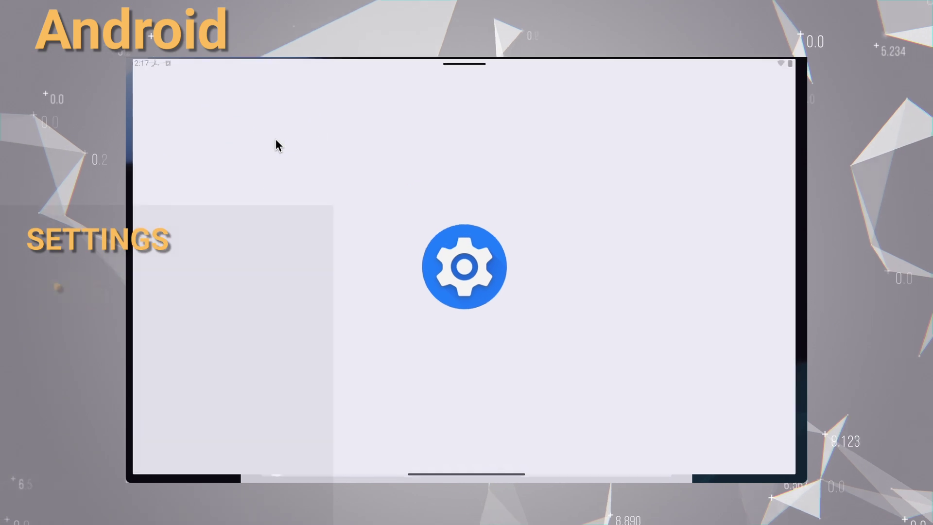
click(303, 141)
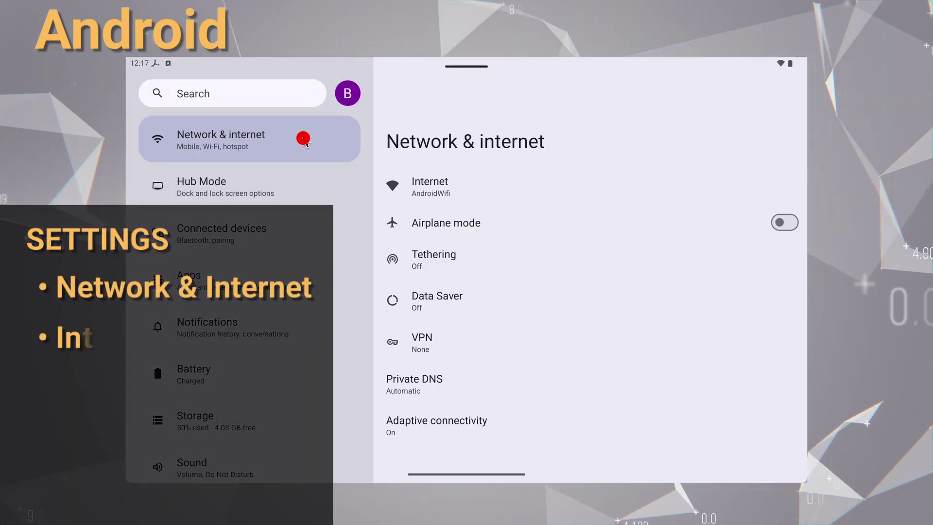
Share the saved CoffeeBuzz network from Internet > Saved networks to show its QR code and password.
click(522, 187)
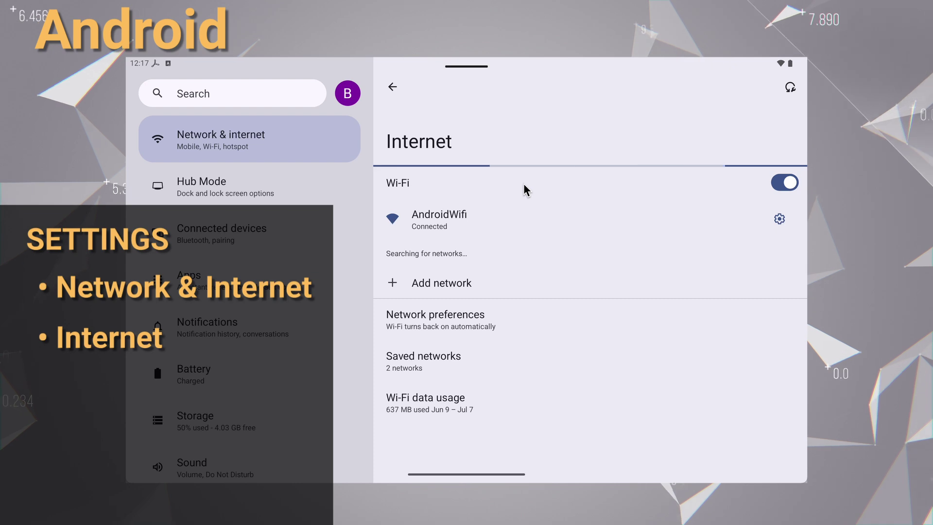
click(452, 358)
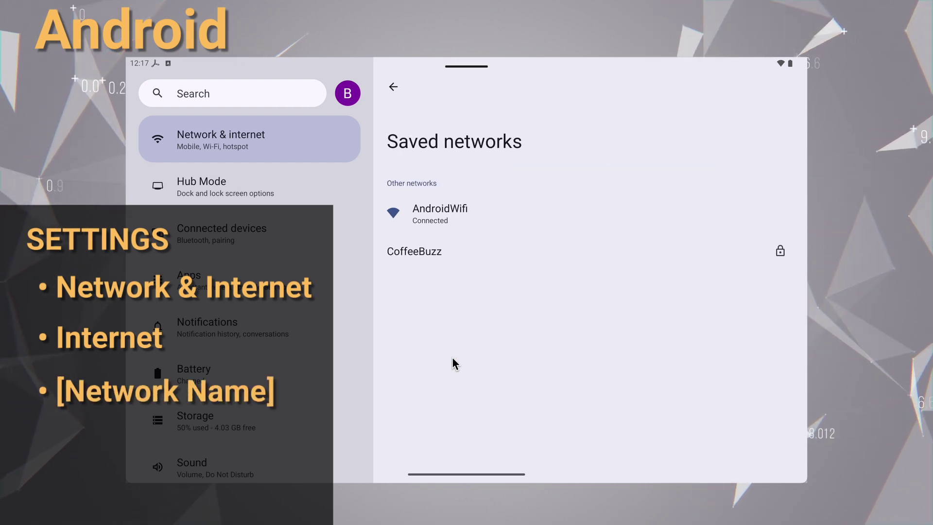
click(437, 250)
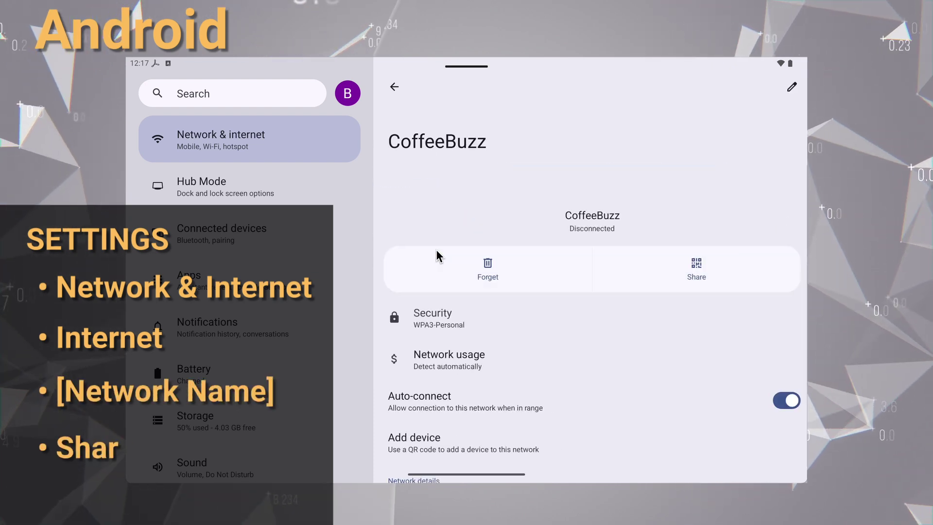
click(654, 266)
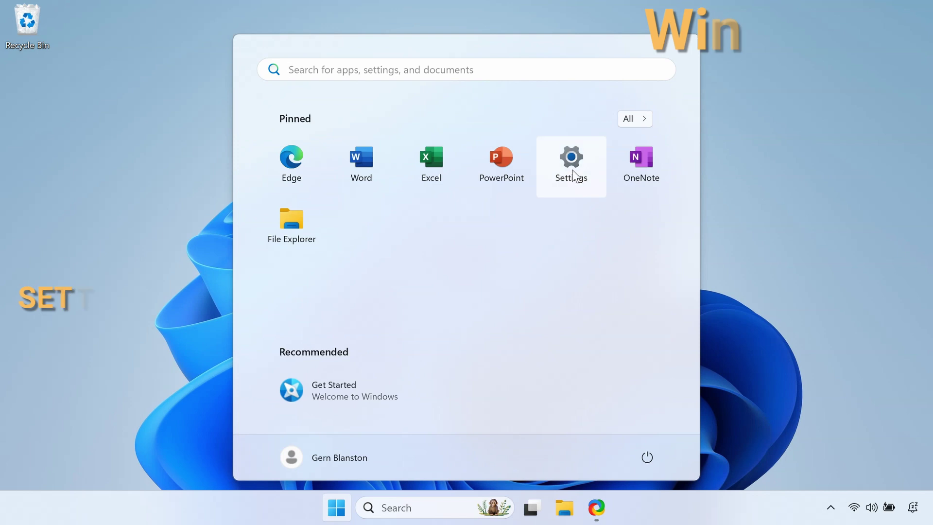
In Windows Settings, open CoffeeBuzz under Manage known networks and view its security key.
click(573, 167)
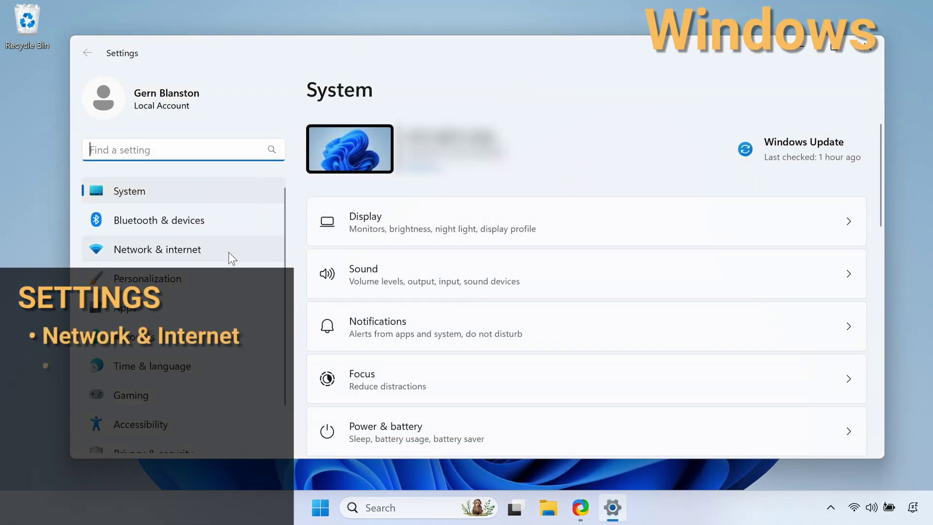
click(231, 257)
click(579, 224)
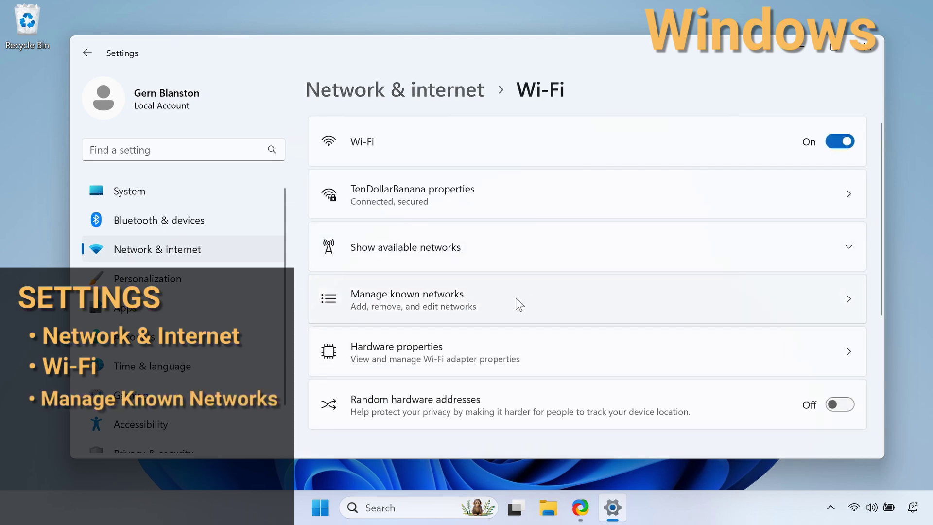
click(515, 298)
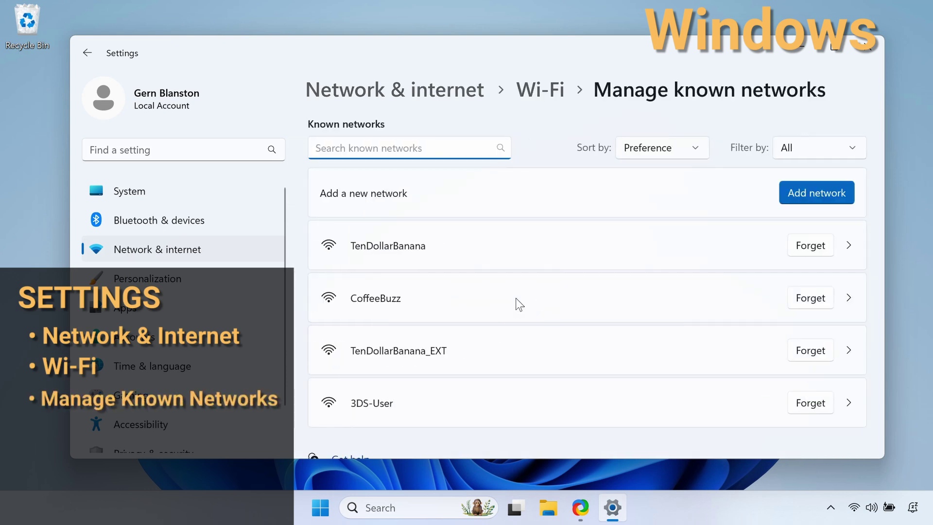
click(415, 299)
scroll(417, 305, down, 3)
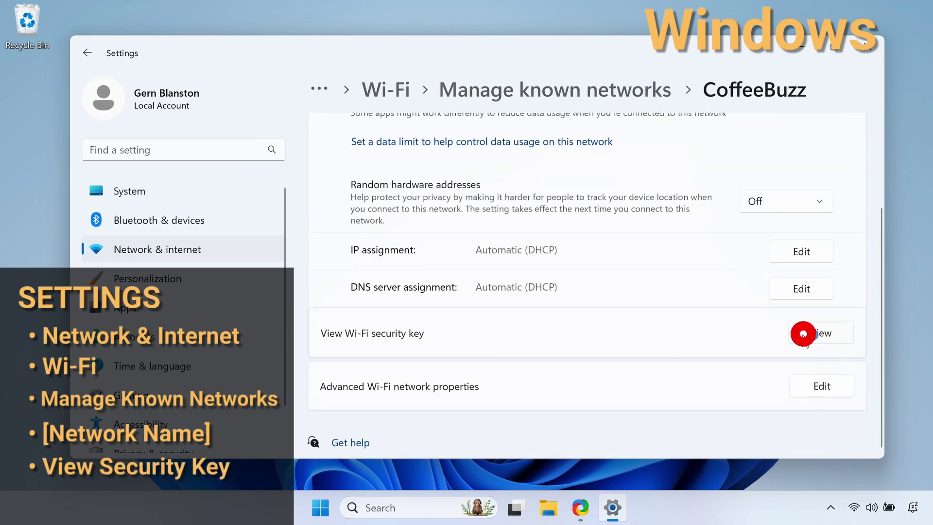
click(804, 334)
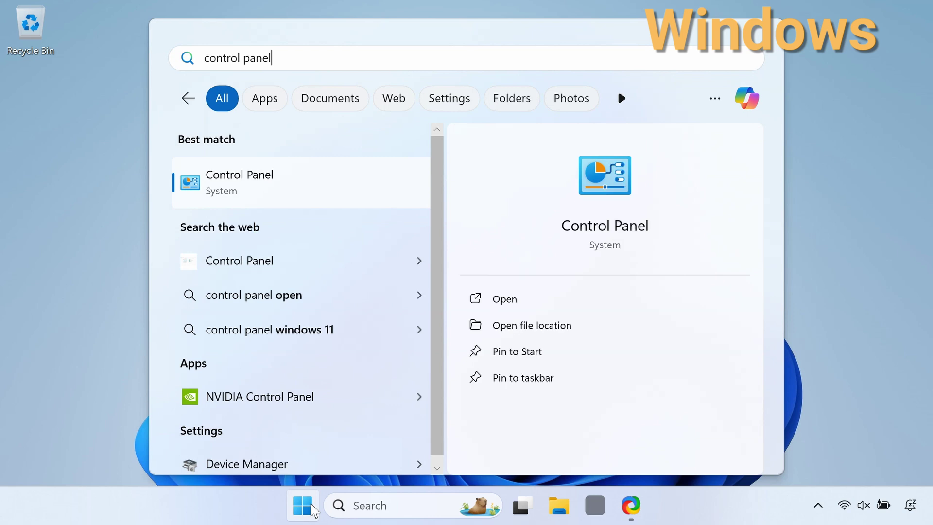
In Control Panel, open CoffeeBuzz's Wireless Properties and tick Show characters on the Security tab.
click(240, 175)
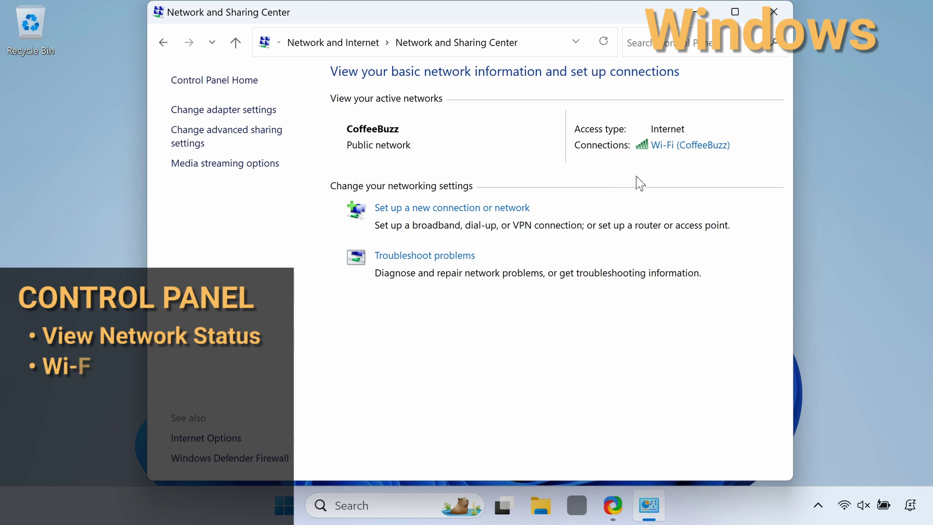
click(675, 150)
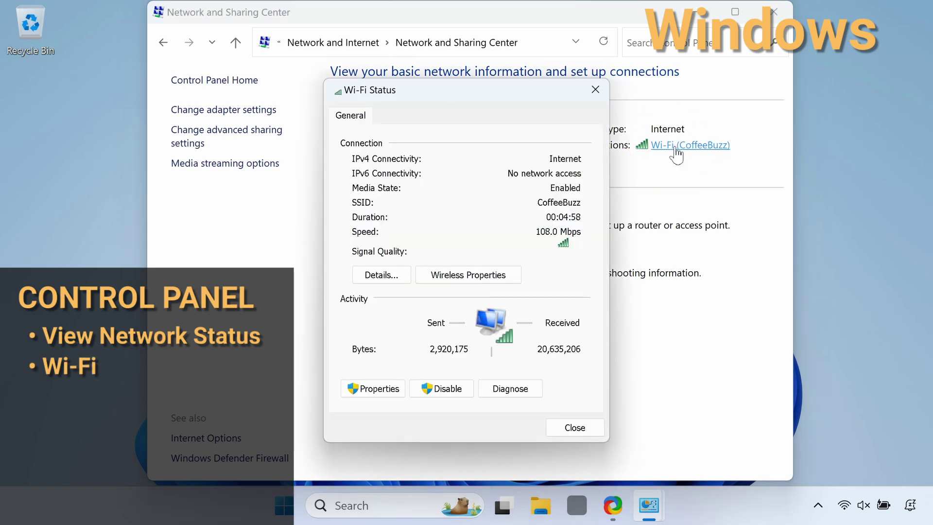
click(478, 277)
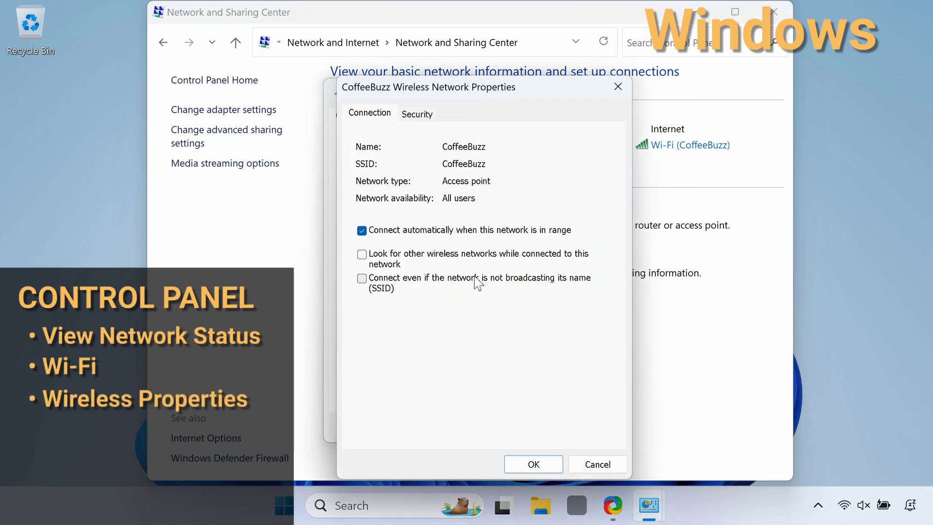
click(428, 121)
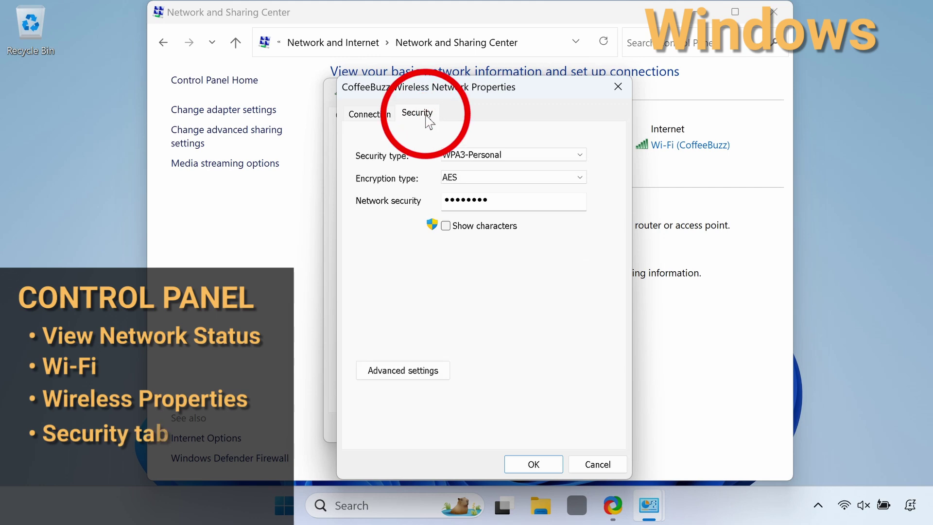
click(445, 226)
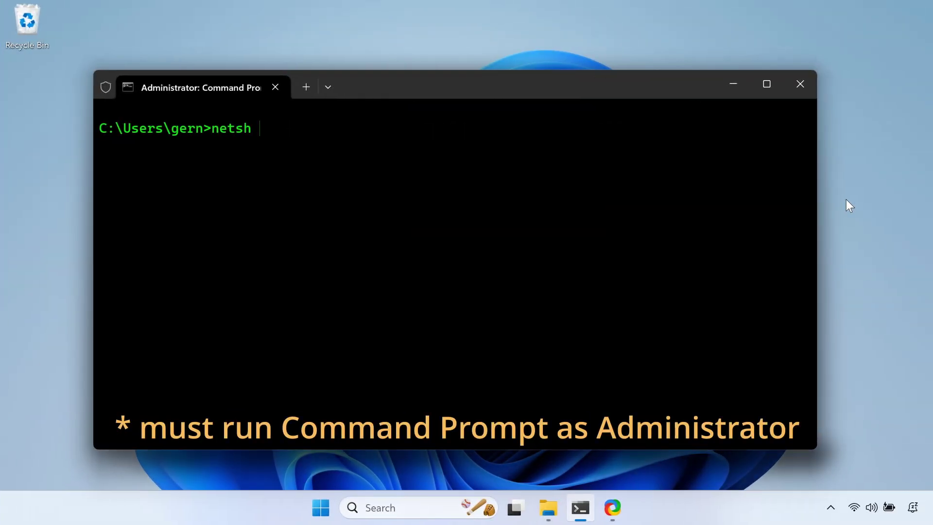
Run netsh wlan show profiles to list the saved Wi-Fi profiles, including CoffeeBuzz.
text(n show profiles)
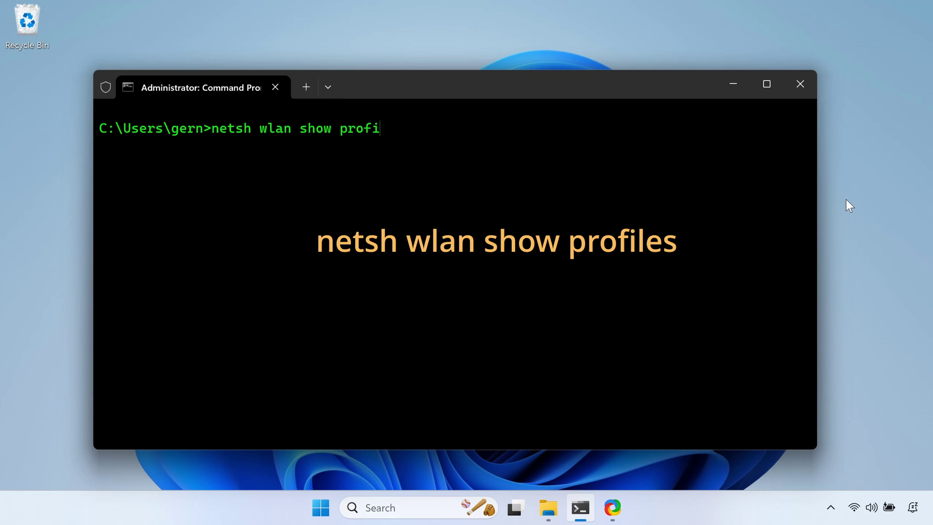
key(Return)
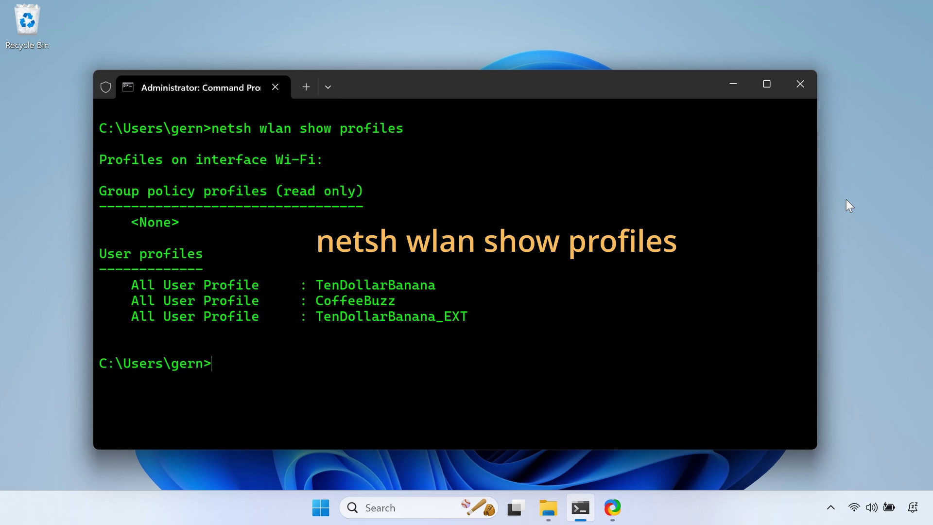
text(netsh wlan)
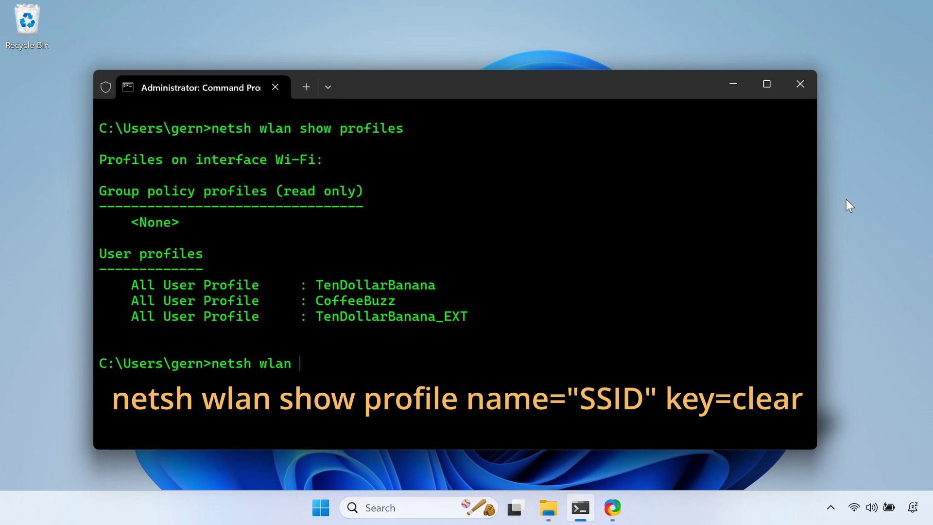